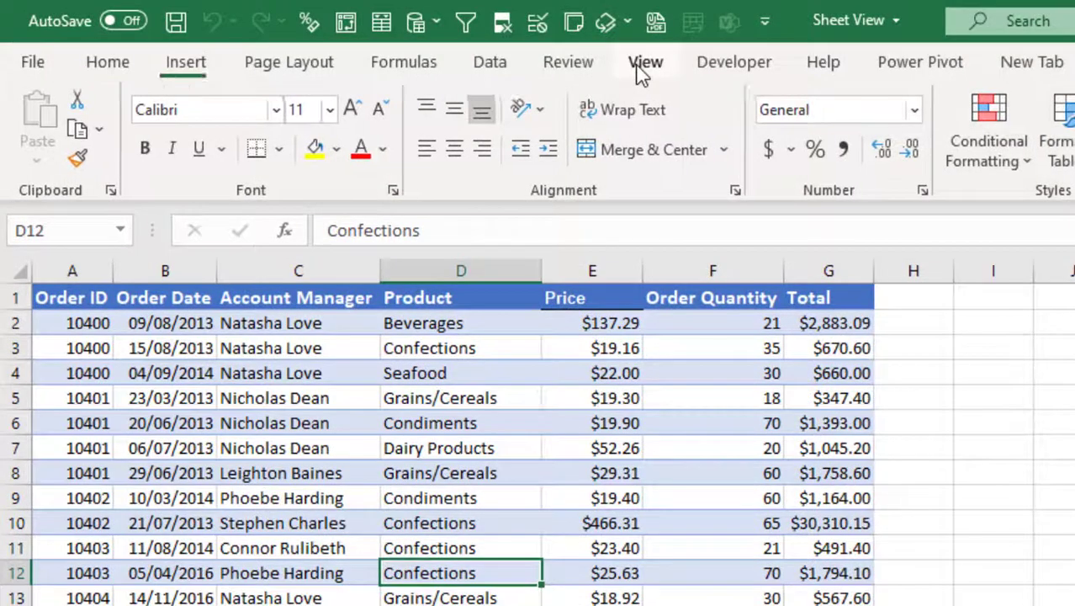
Bring up the View ribbon's Sheet View options above the sales table.
click(404, 41)
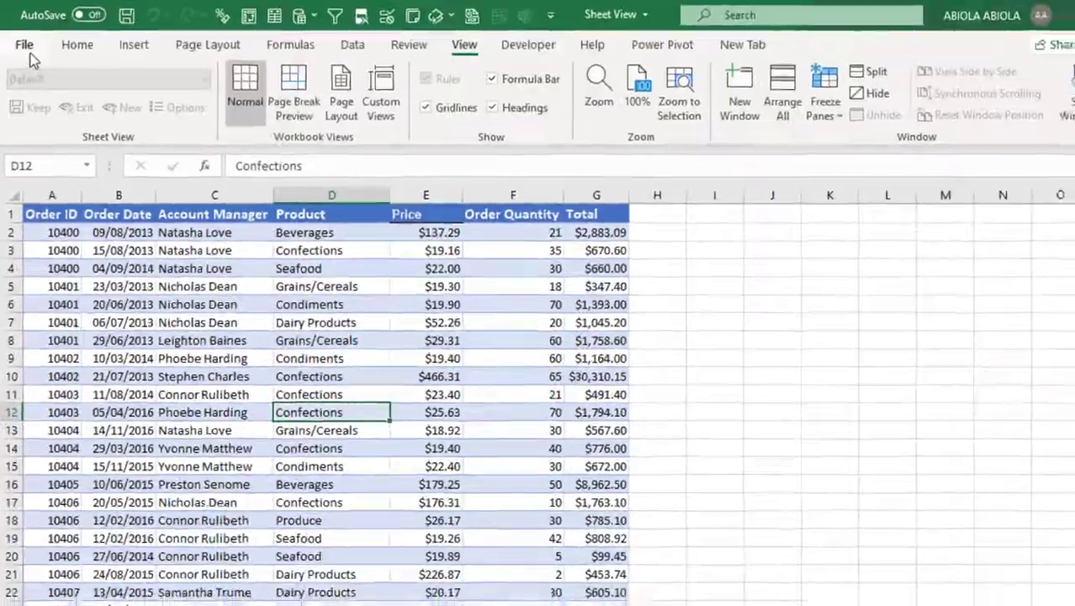
Save the workbook as Sheet View.xlsx to the team site's Shared Documents library.
click(30, 50)
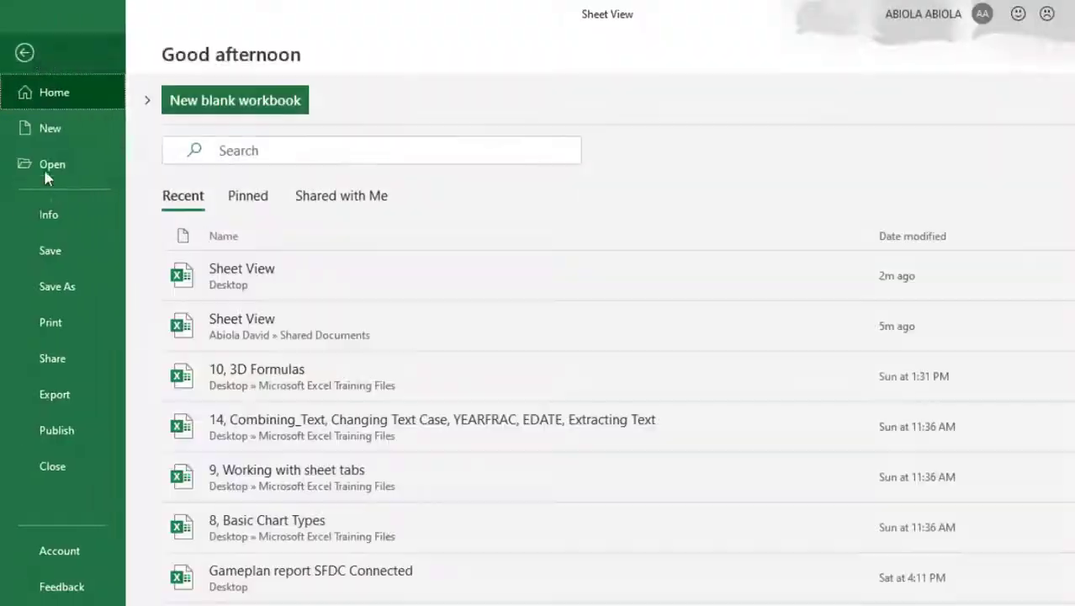
click(68, 281)
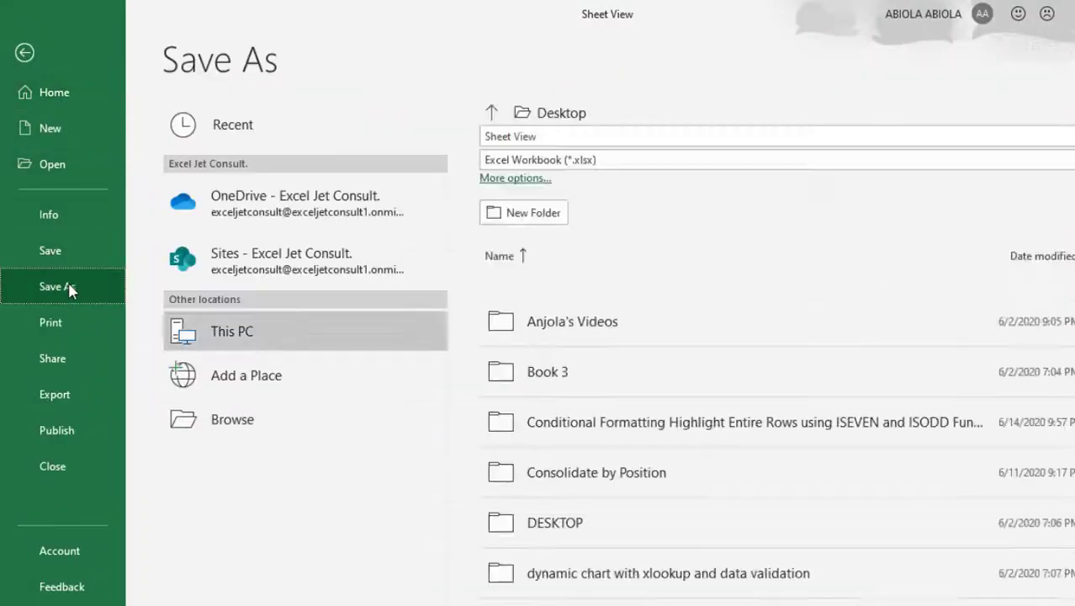
click(253, 262)
key(F12)
click(535, 29)
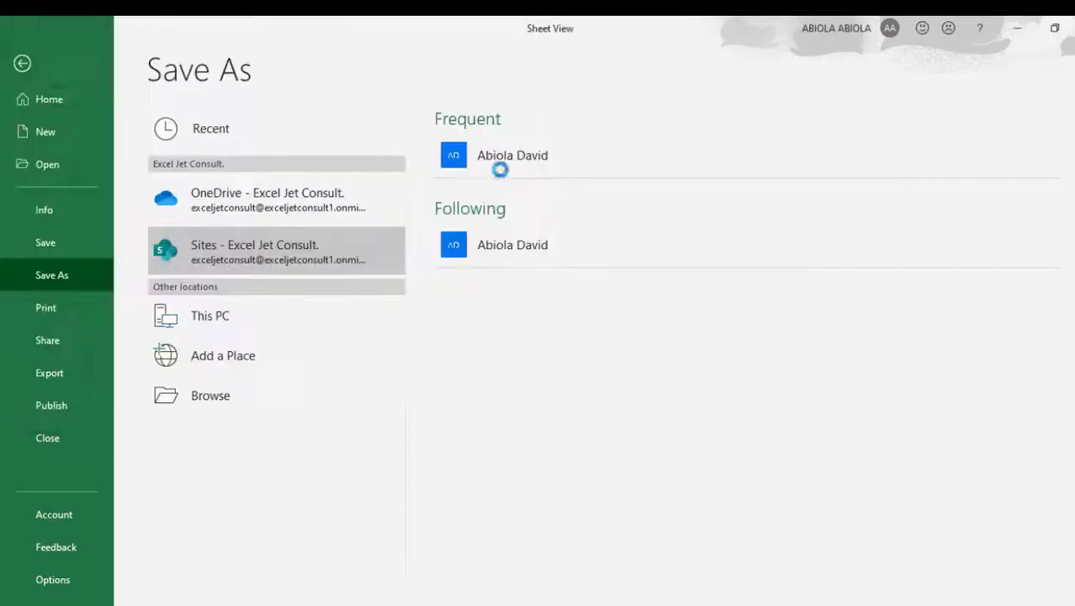
click(504, 169)
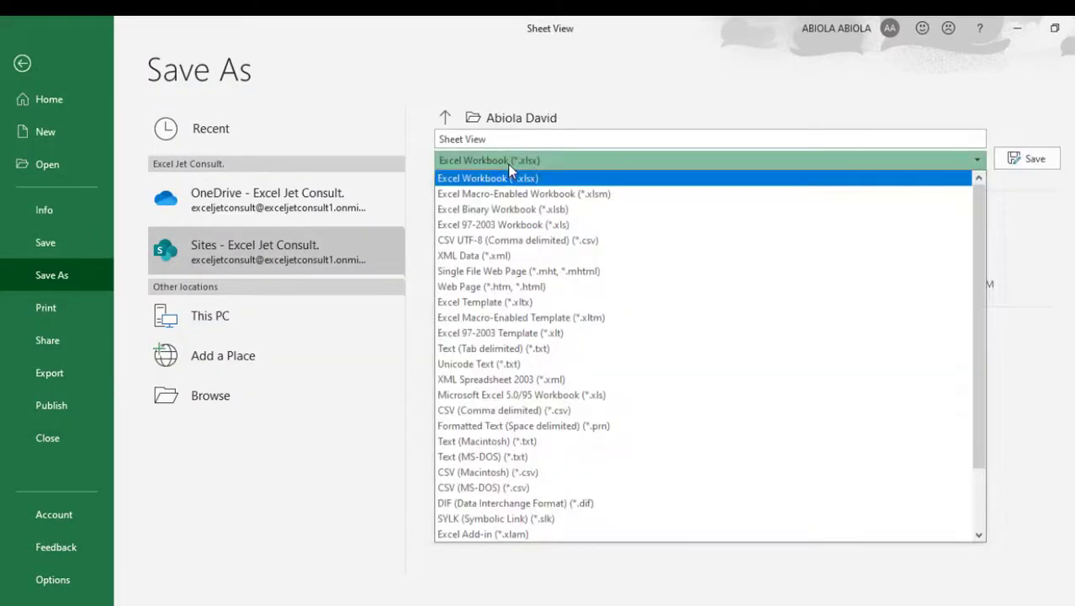
click(845, 178)
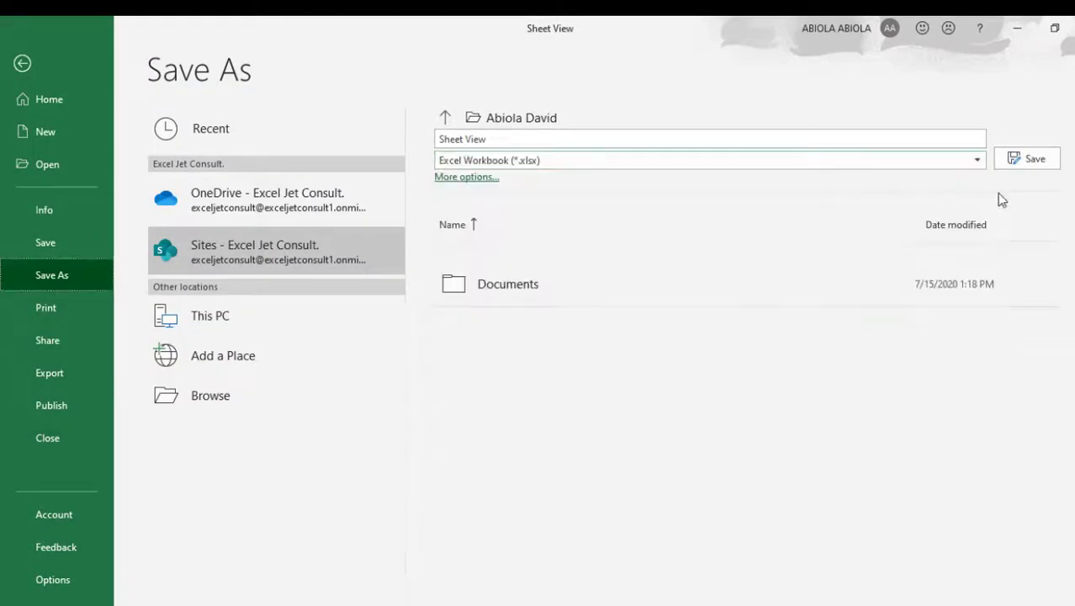
click(502, 277)
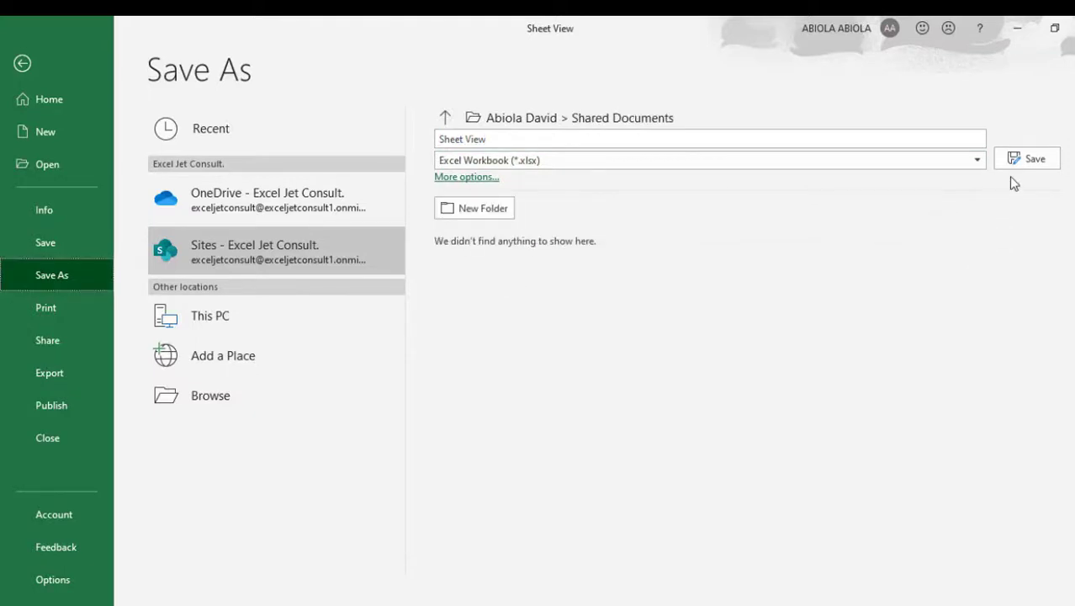
click(1047, 160)
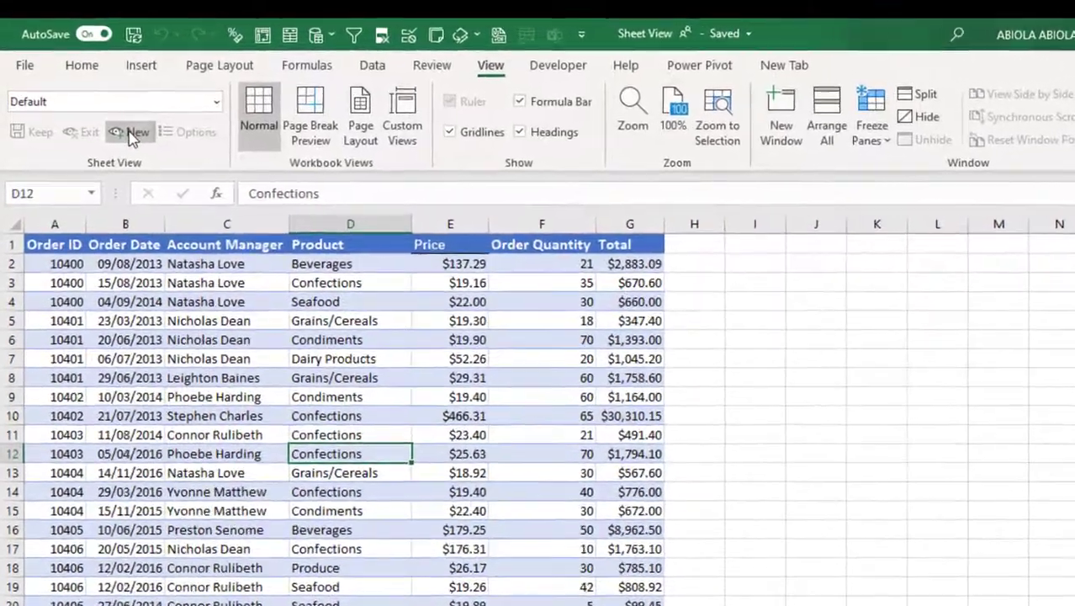
Create a new temporary sheet view on the sales orders sheet.
click(132, 132)
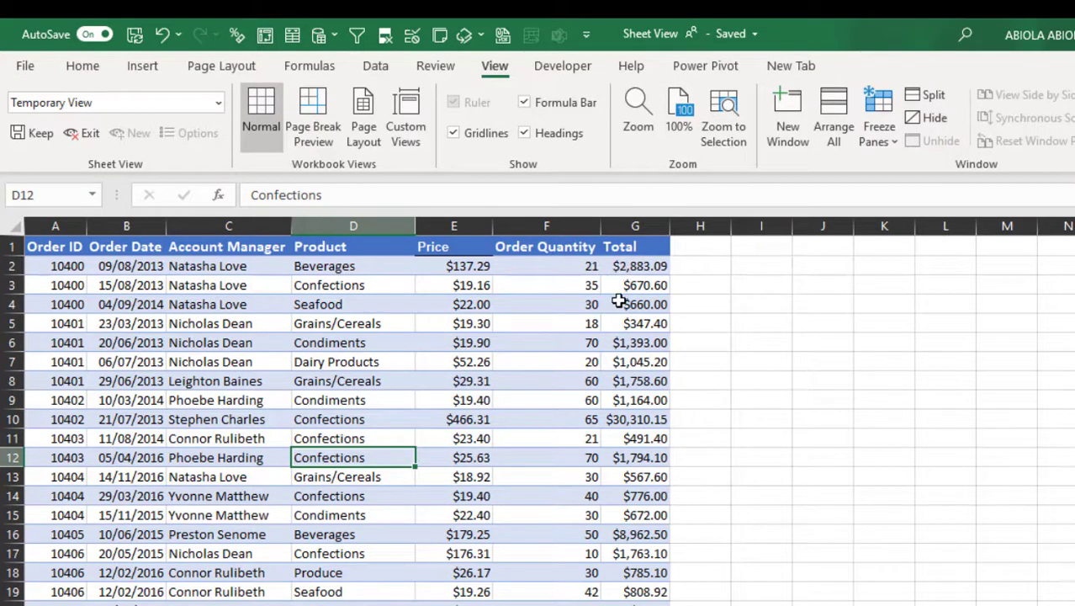
Turn on header filters and show only the top 10 orders by Total.
key(ctrl+shift+l)
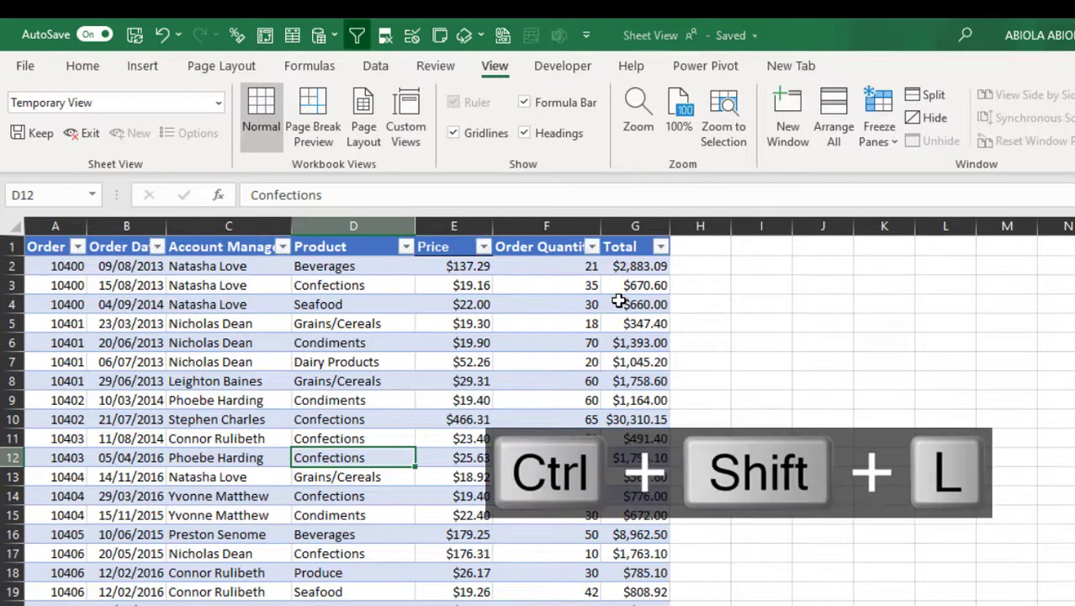
click(662, 246)
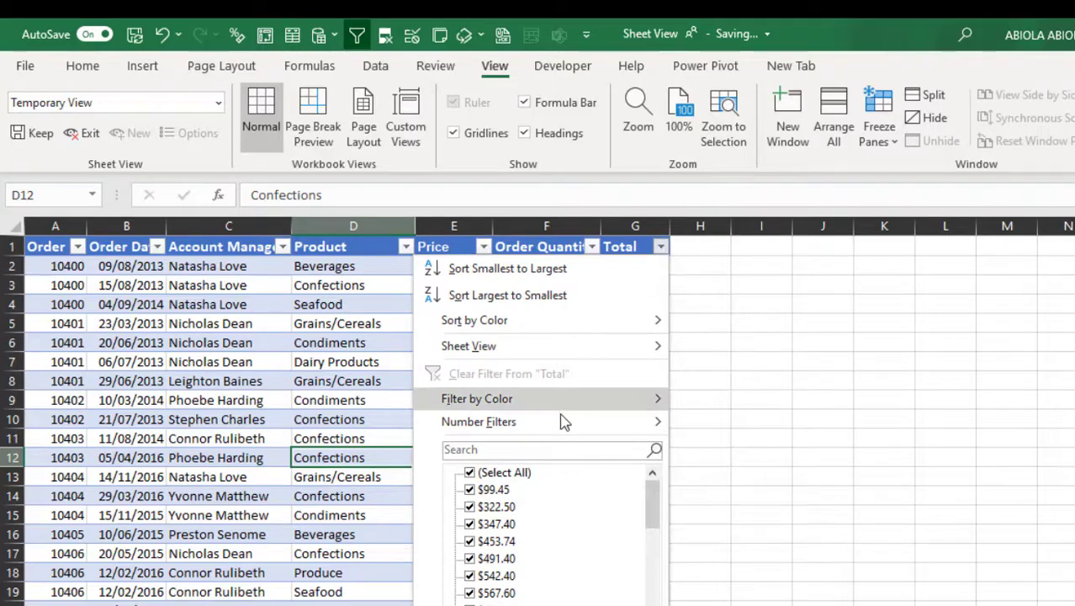
mouse_move(421, 356)
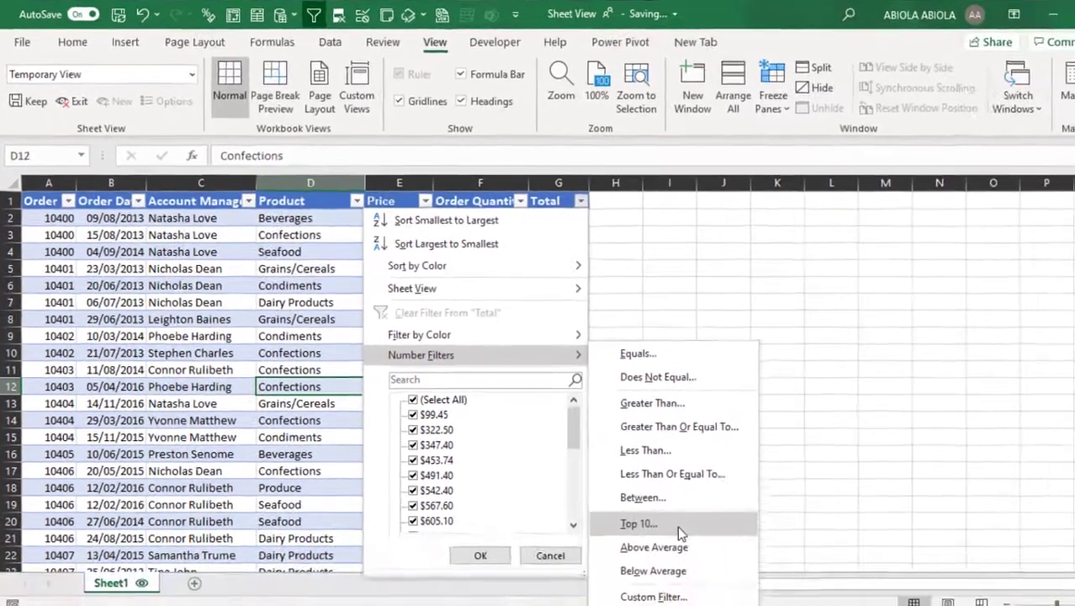
click(676, 524)
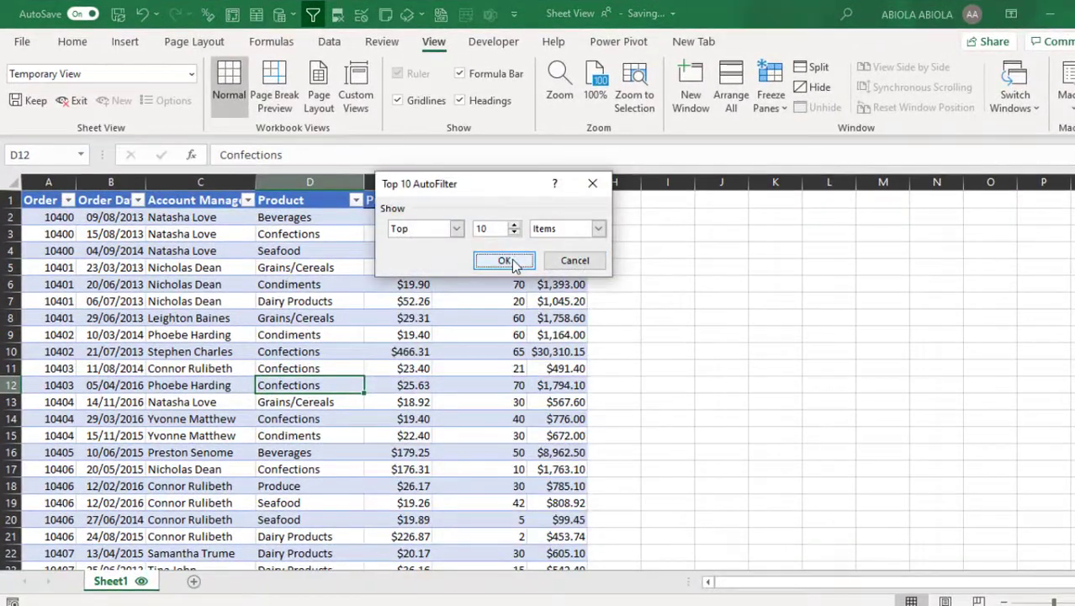
click(504, 261)
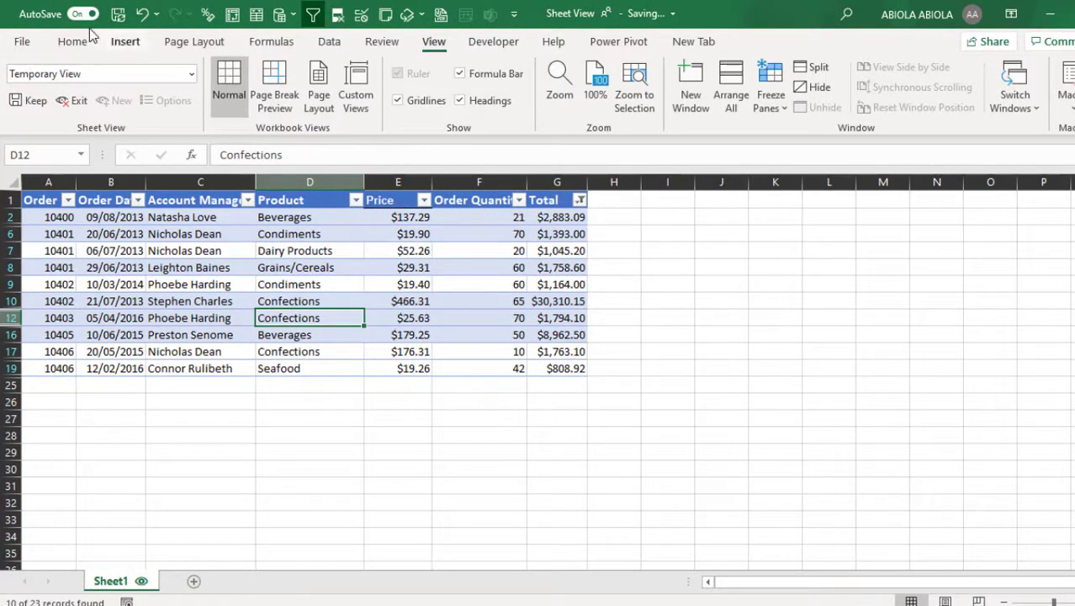
Name the view 'Top 10 Sales', exit to Default, and check the saved views list.
click(147, 74)
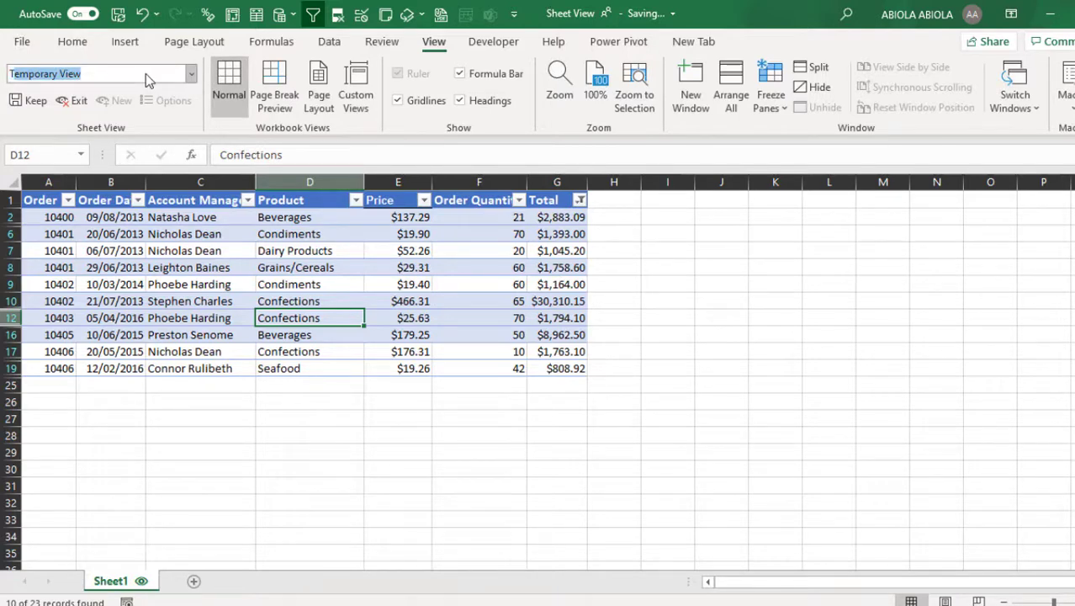
text(Top 10 Sales)
key(Return)
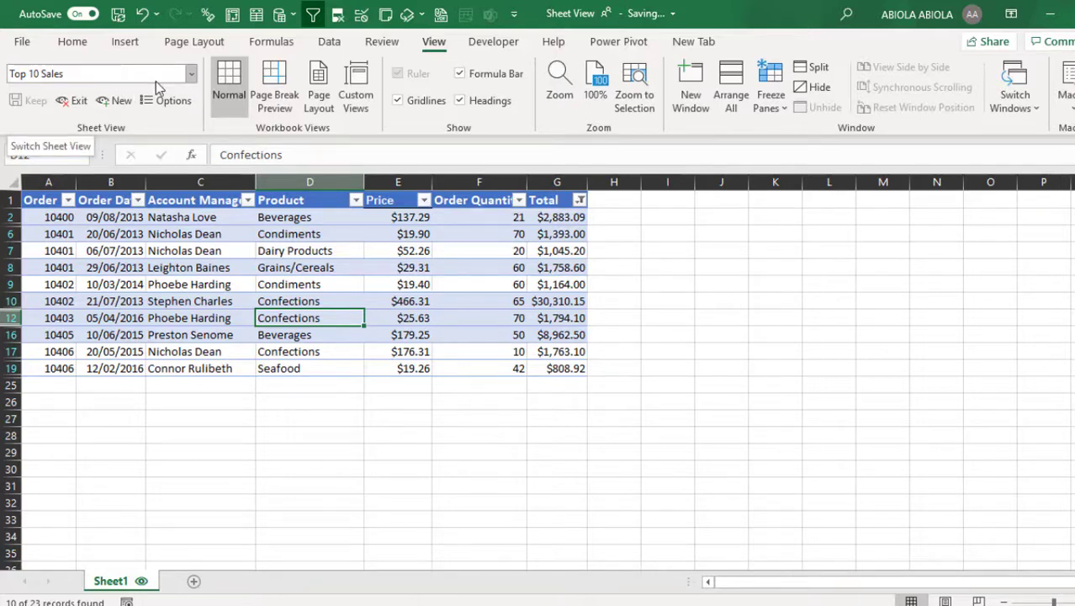
click(76, 102)
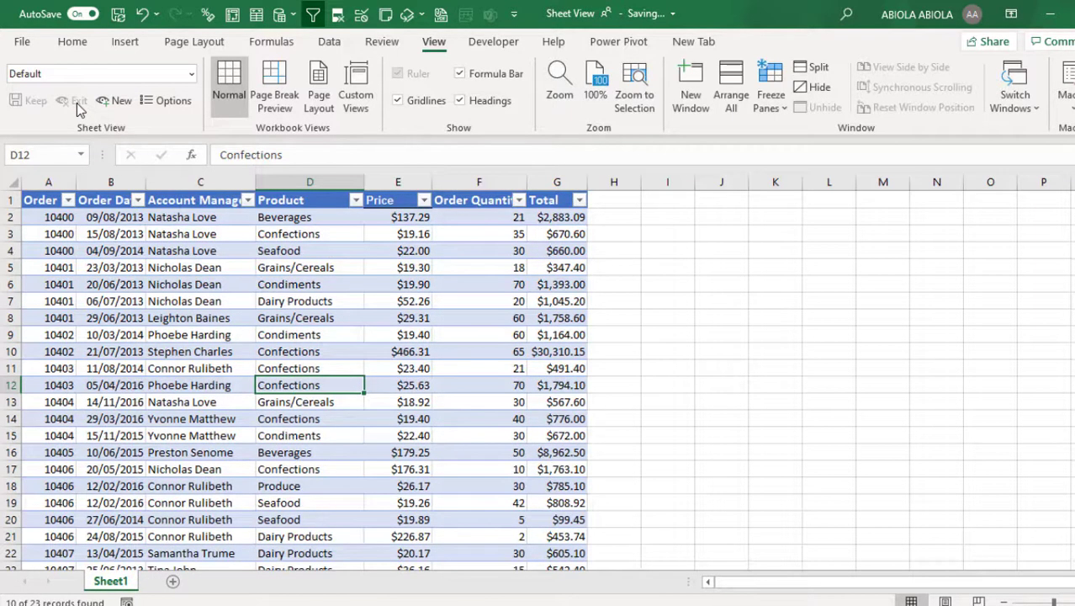
click(193, 74)
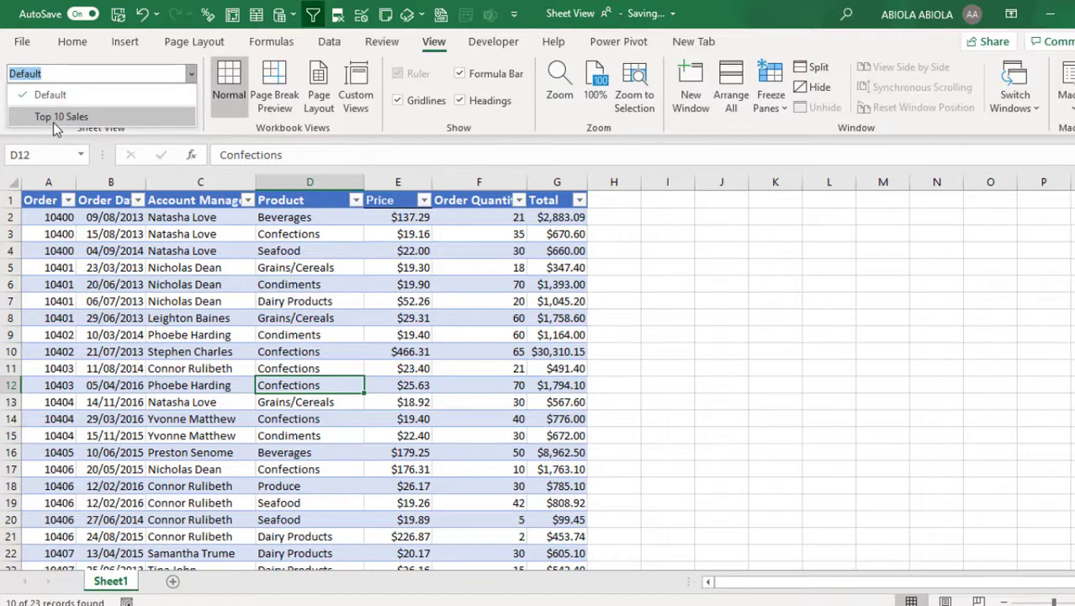
click(192, 249)
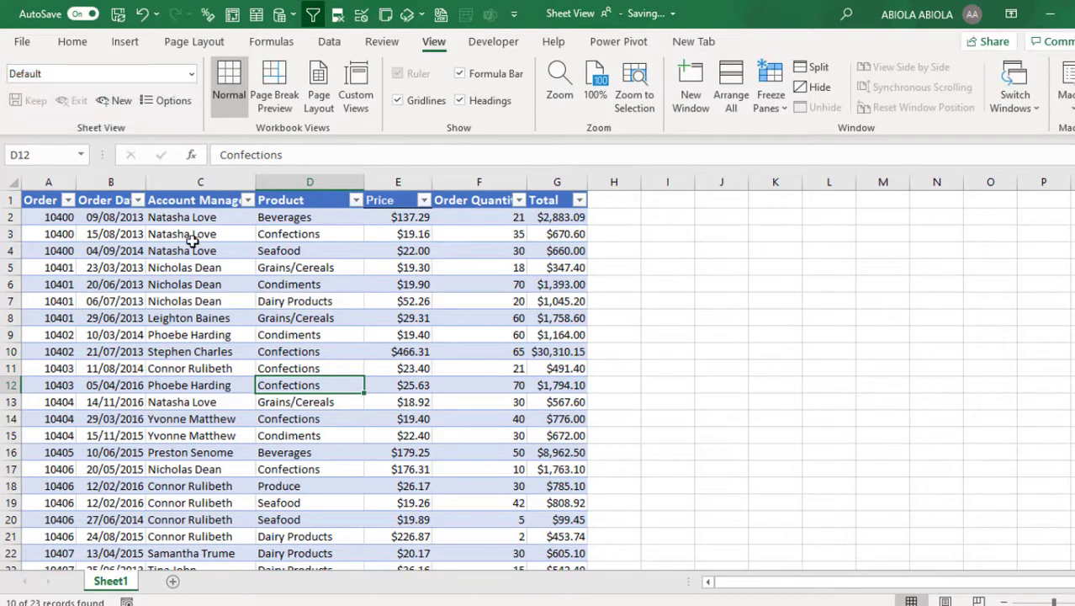
Start a new temporary sheet view filtered to 2015 and 2016 order dates.
click(115, 102)
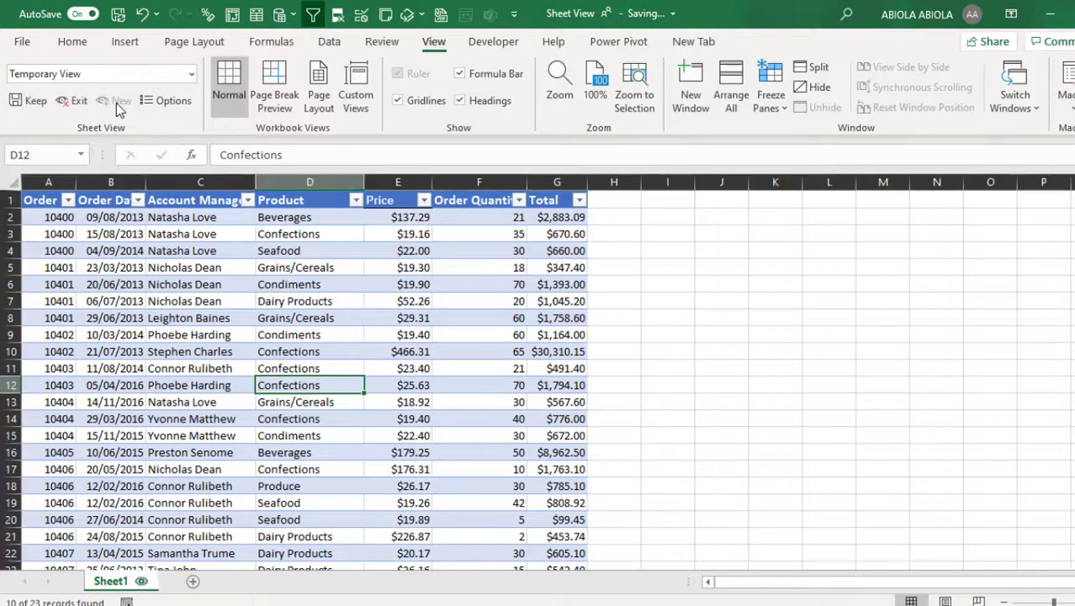
click(137, 200)
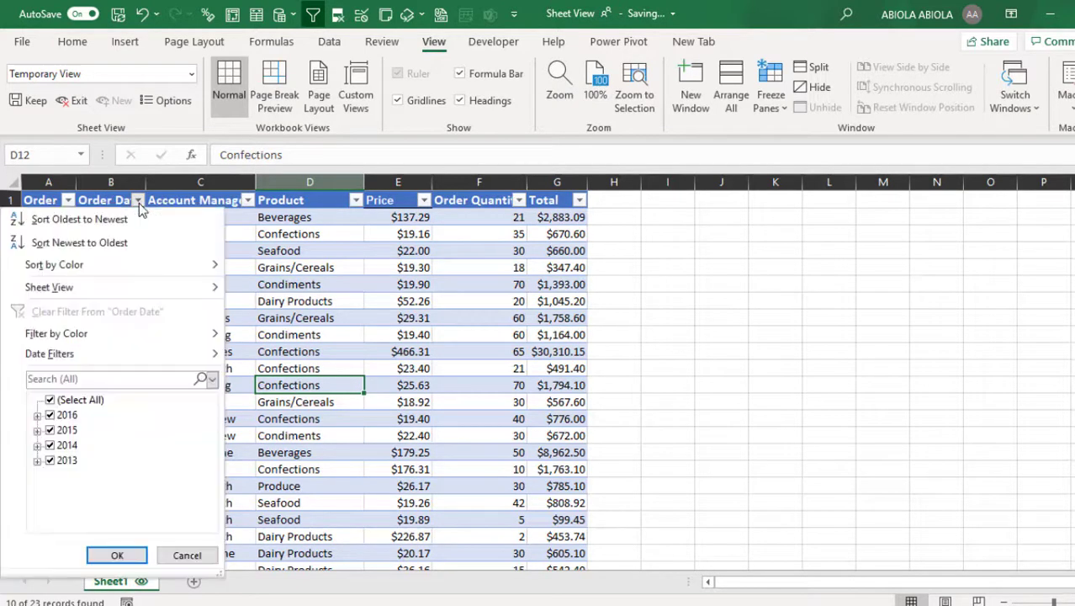
click(49, 399)
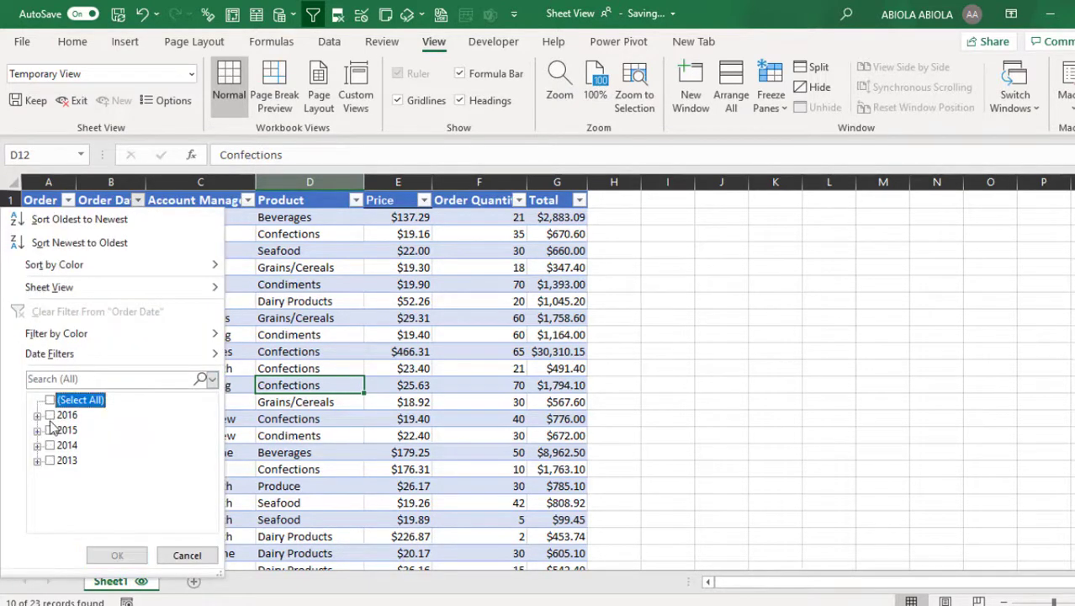
click(49, 415)
click(50, 430)
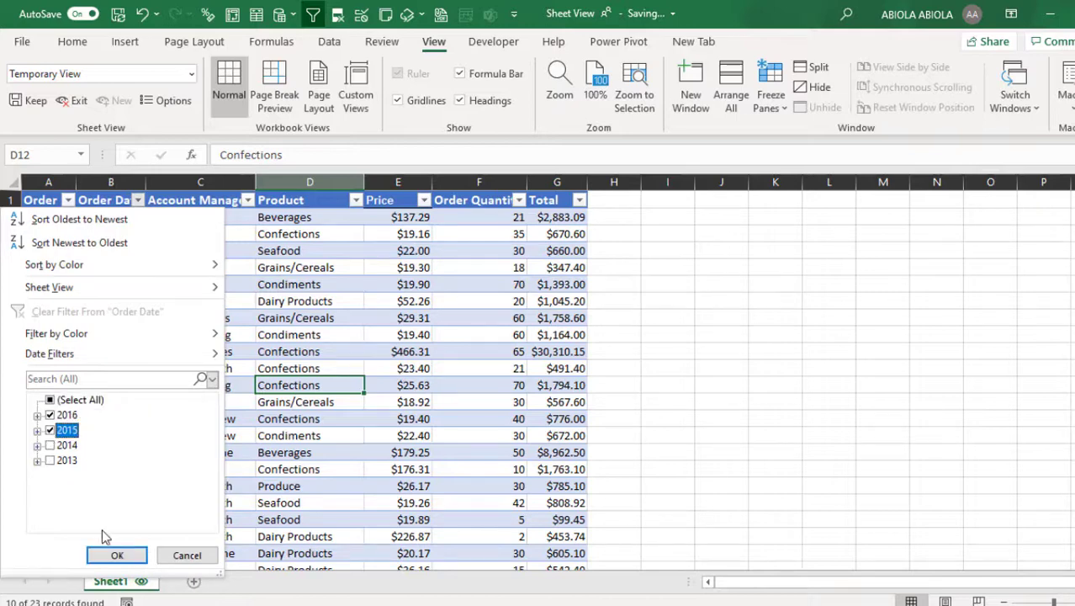
click(117, 555)
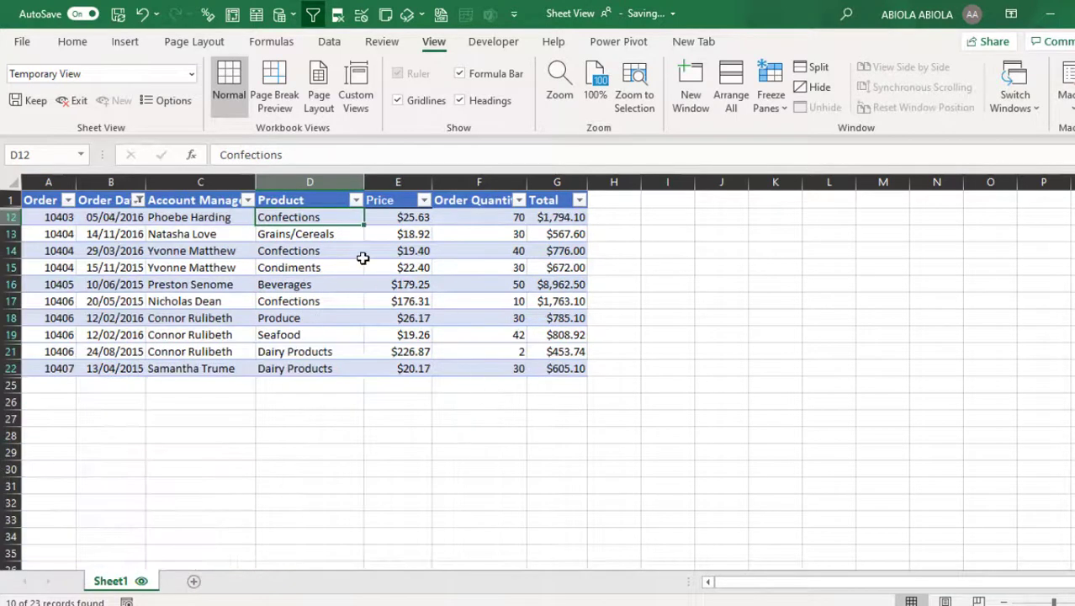
Filter Account Manager to a single manager, leaving 3 of 23 orders, and select their order numbers.
click(247, 200)
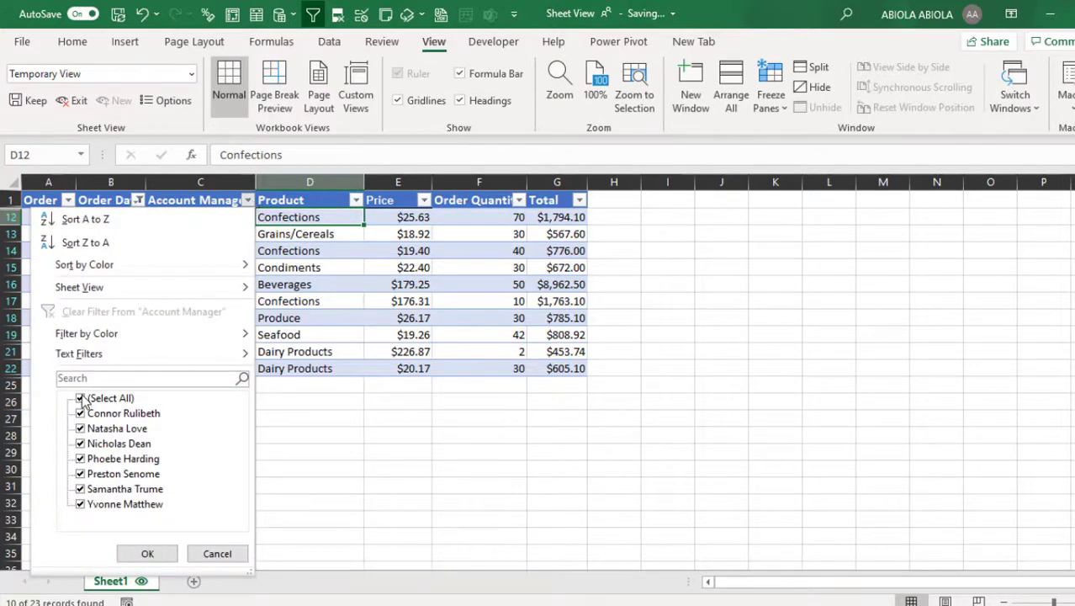
click(84, 397)
click(80, 413)
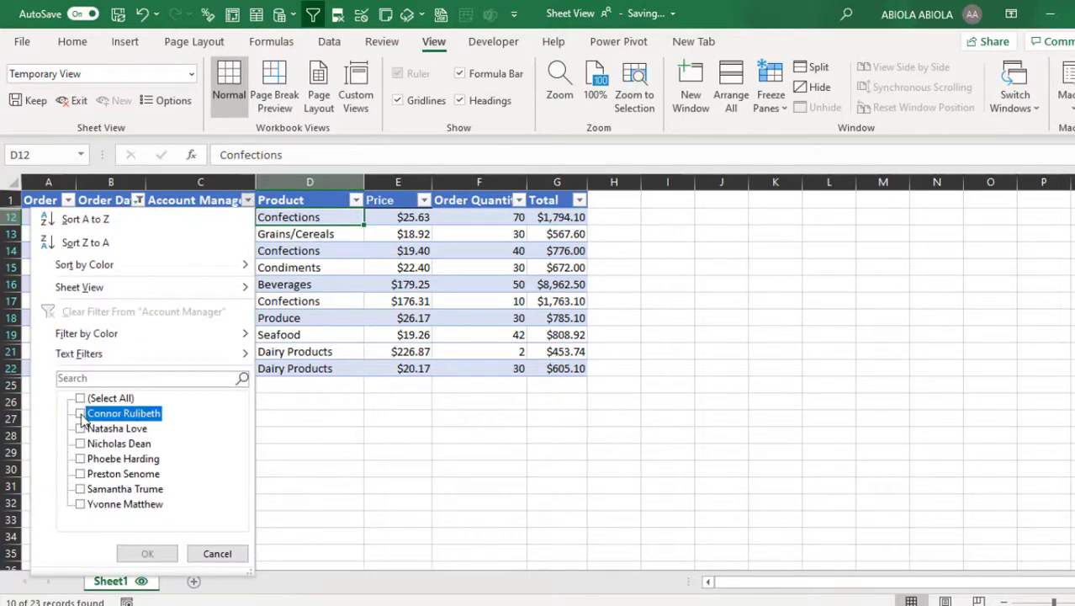
click(148, 553)
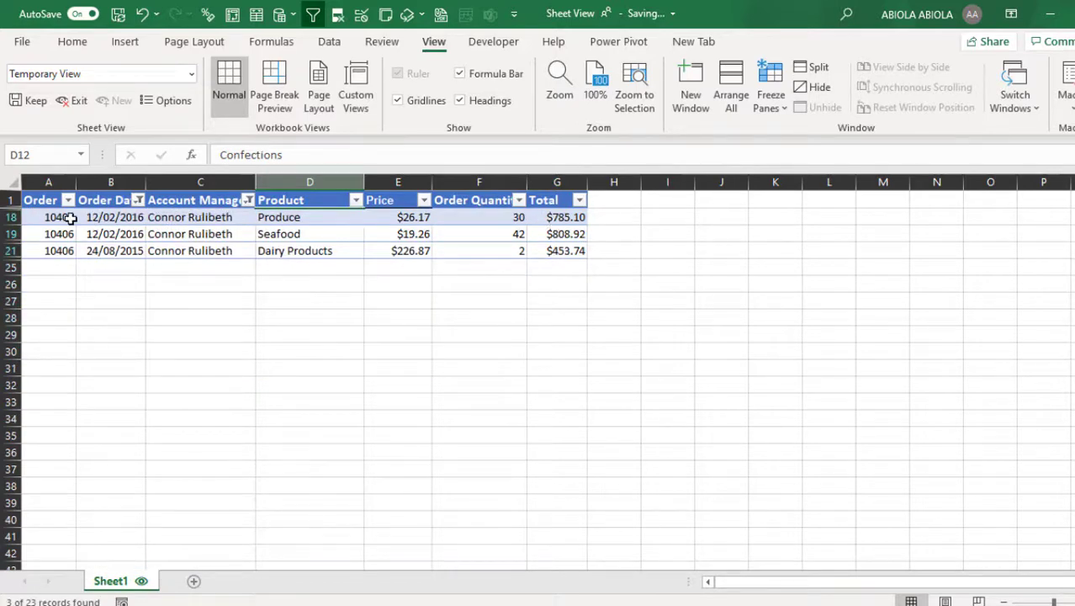
drag(62, 217, 62, 250)
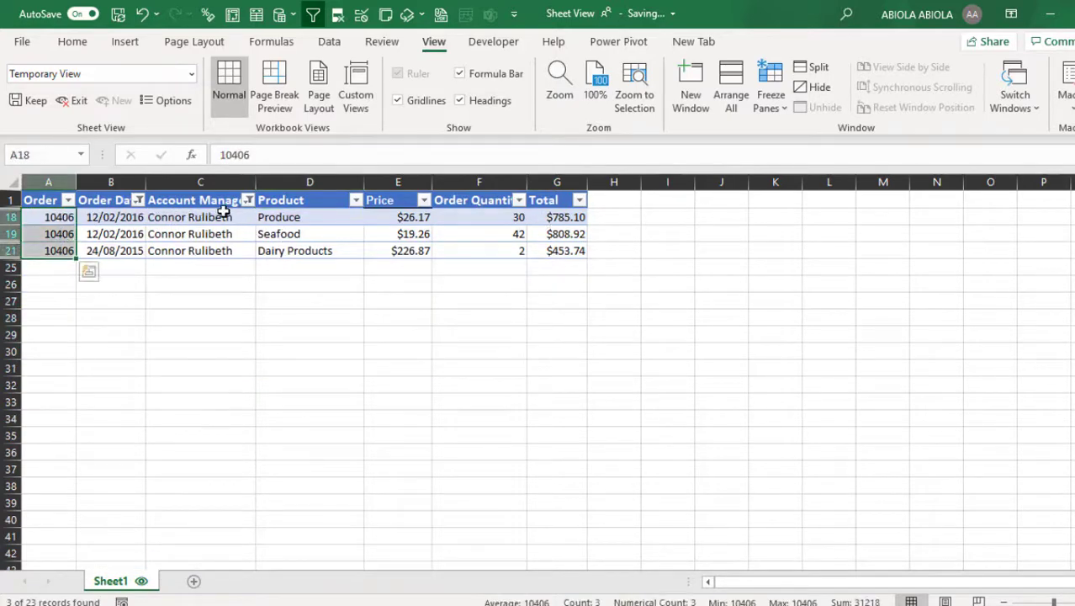
Name the view 'Sales 2015 and 2016 for Connor' and exit back to Default.
click(102, 72)
text(Sale)
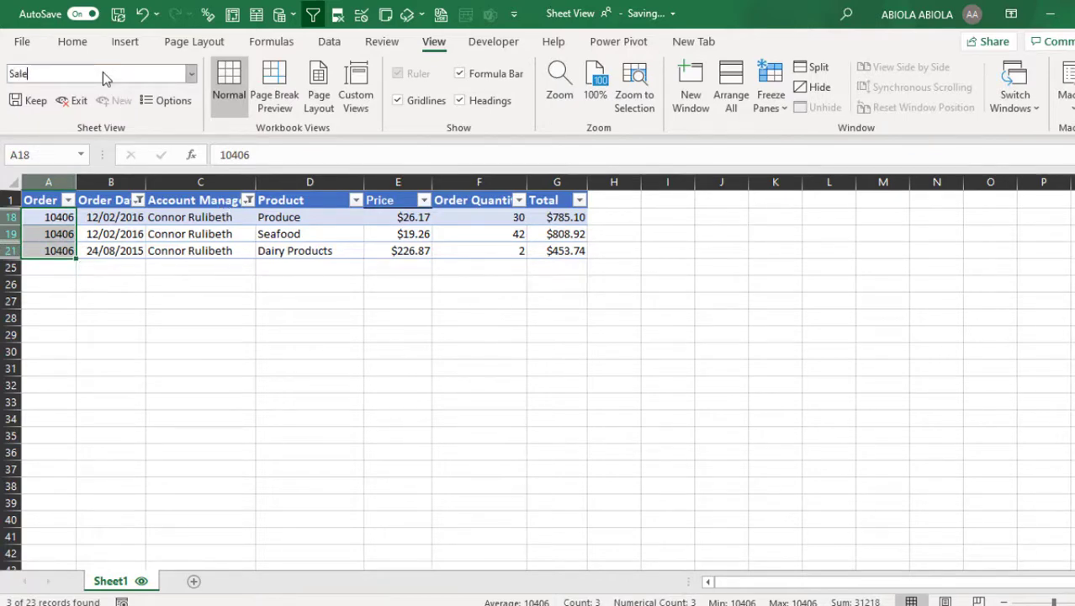
text(s 2015 and 201)
text(6 for Connor)
key(Return)
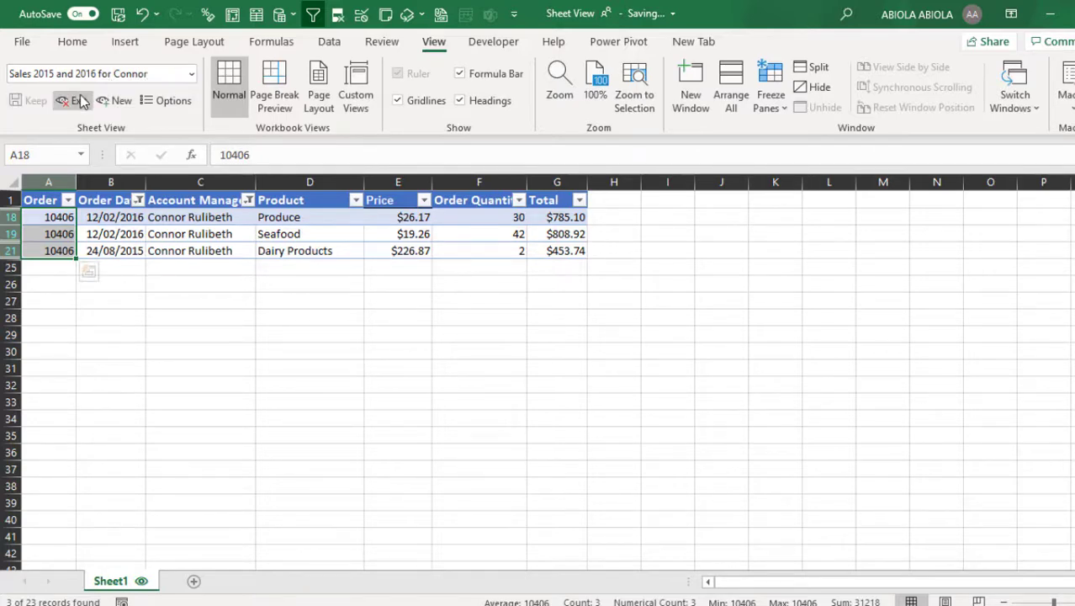
click(80, 99)
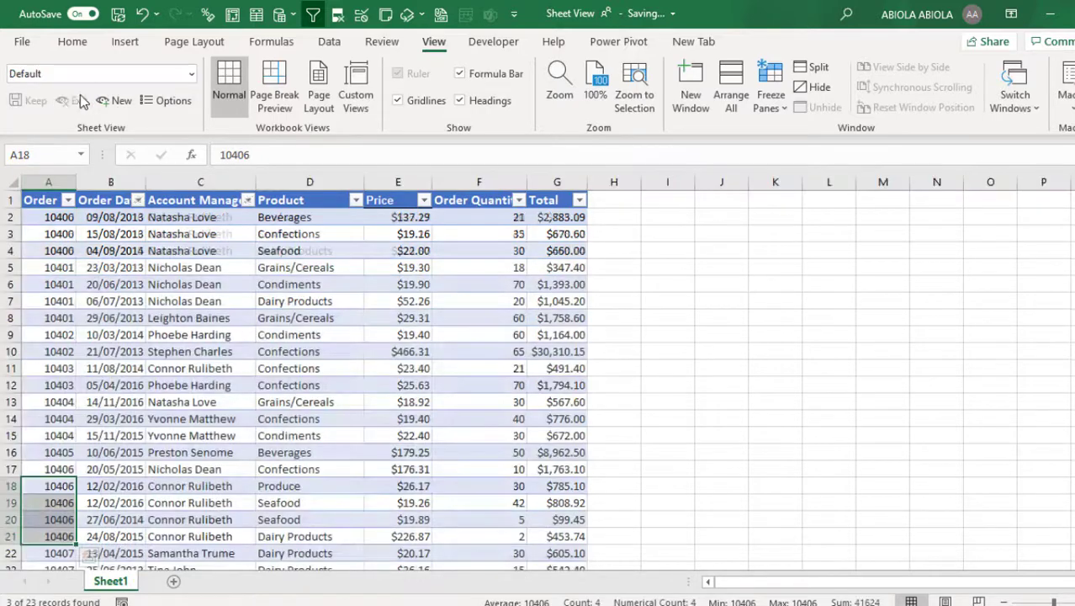
Switch to Top 10 Sales, then to Sales 2015 and 2016 for Connor.
click(192, 74)
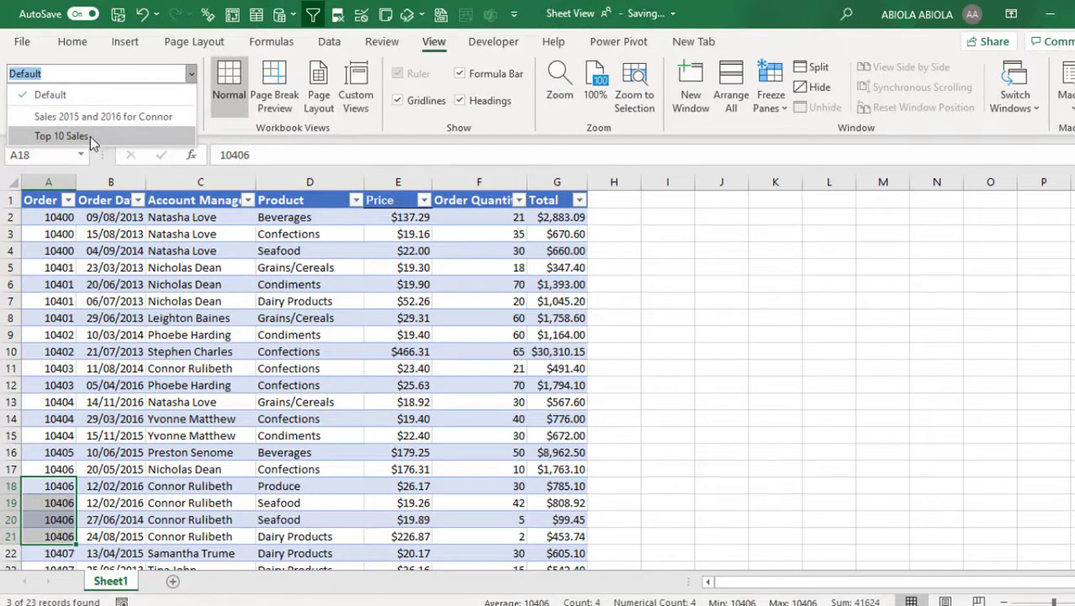
click(90, 137)
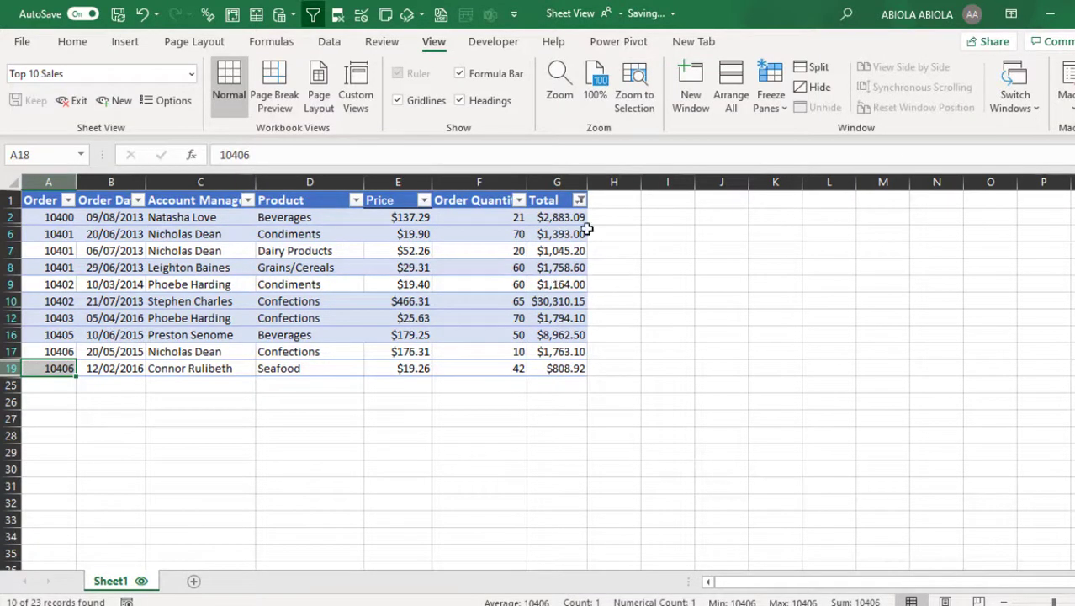
click(192, 74)
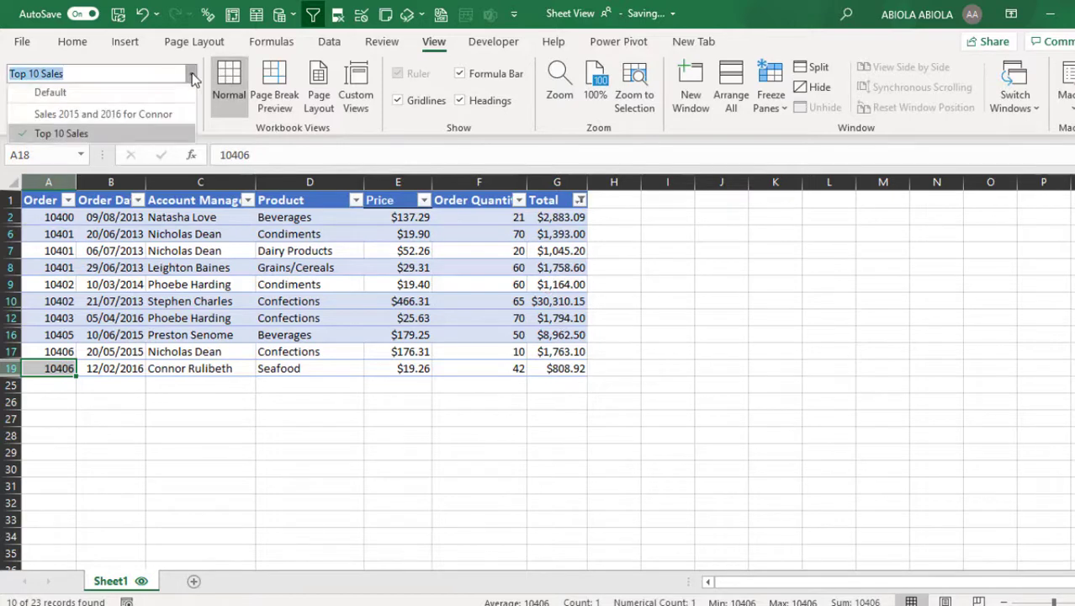
click(84, 118)
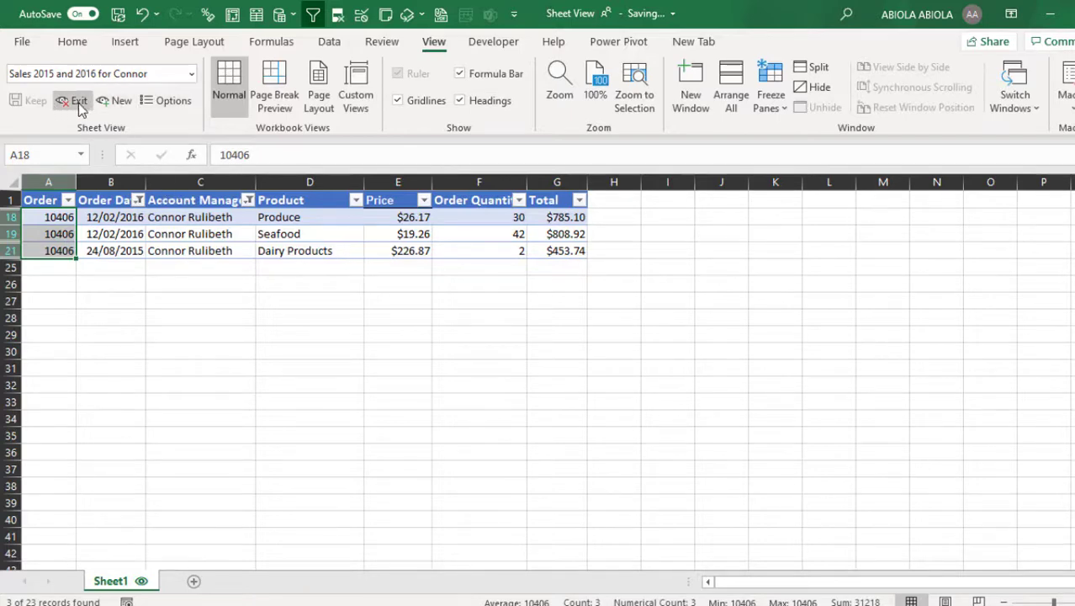
click(164, 105)
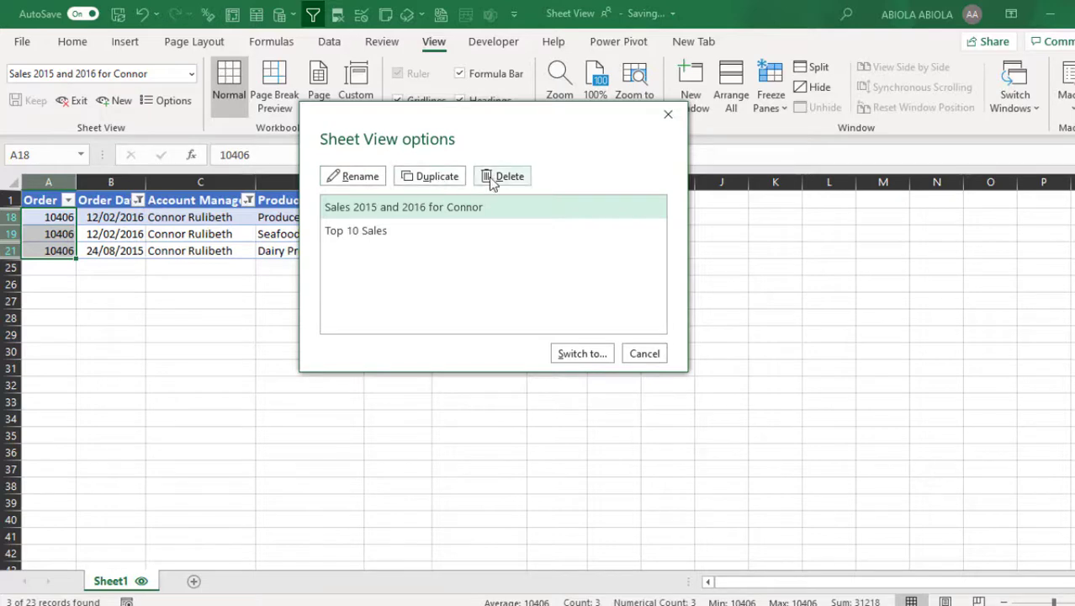
click(641, 354)
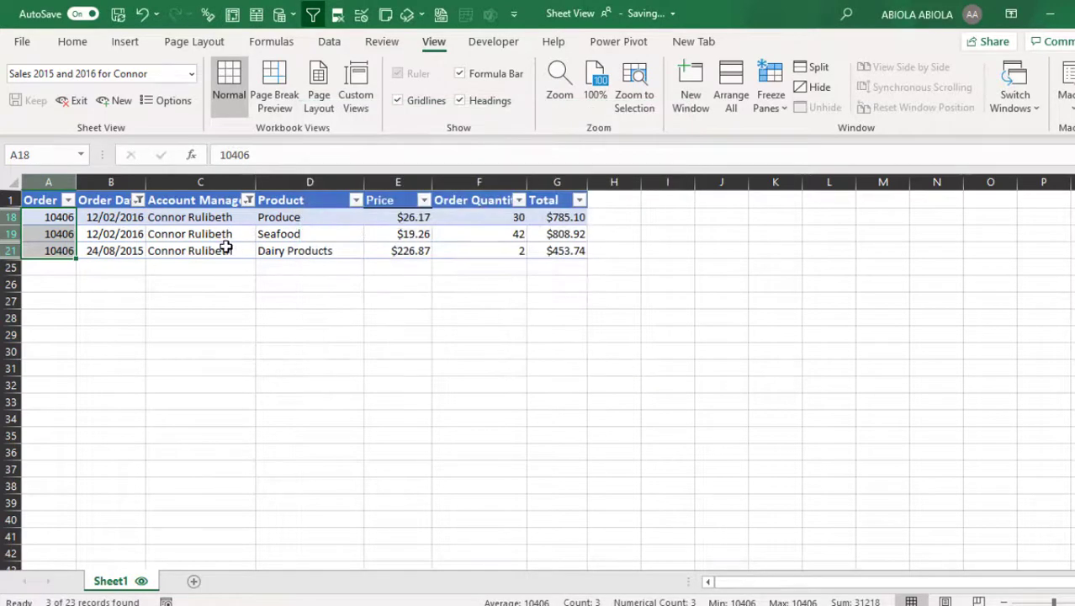